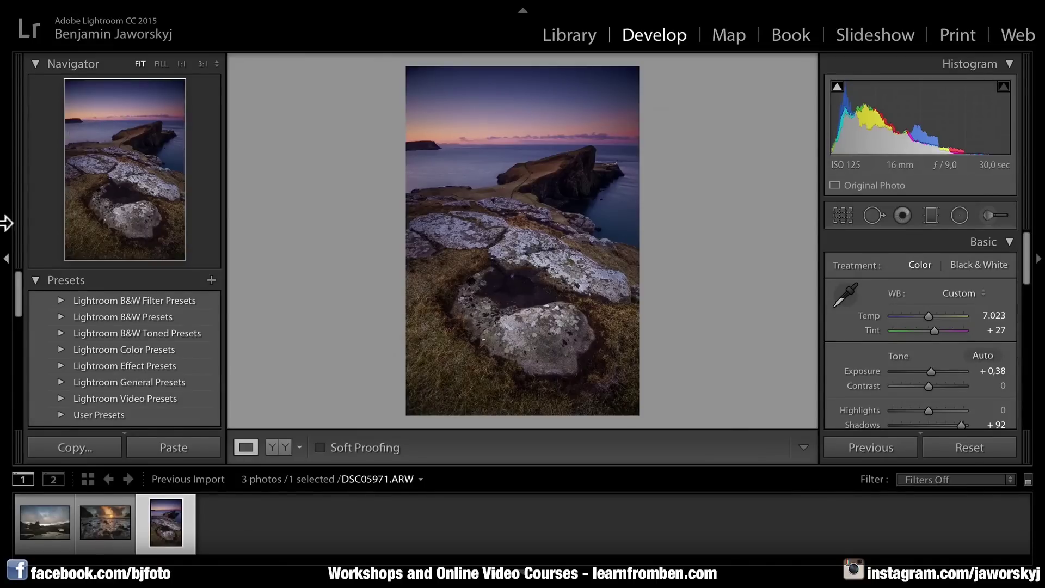
# Step: Collapse the left panel and module picker, hide all panels, then restore only the right adjustments panel
pyautogui.click(6, 243)
pyautogui.click(488, 34)
pyautogui.click(512, 16)
pyautogui.click(524, 9)
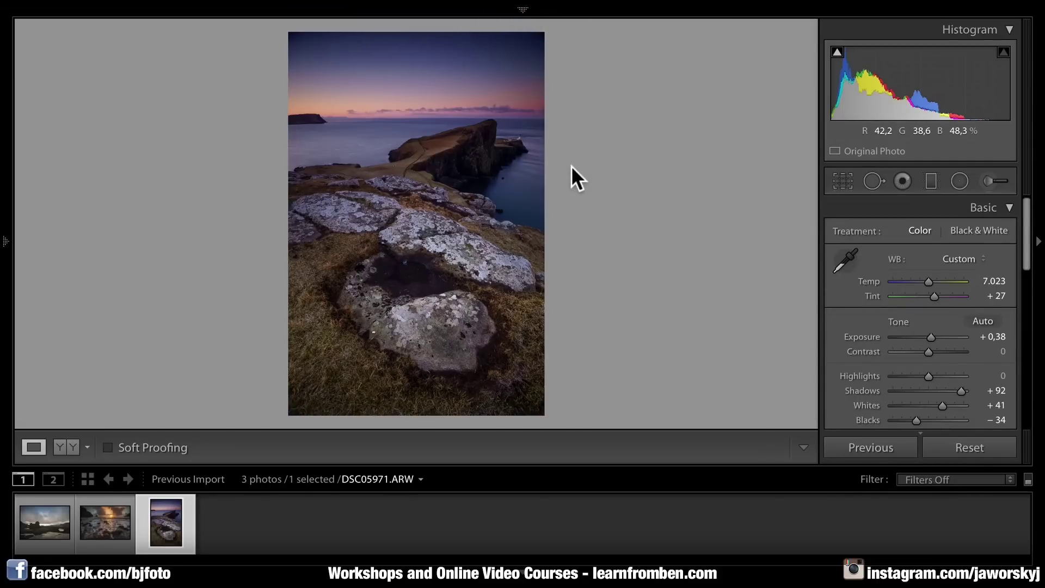
pyautogui.hotkey('shift', 'Tab')
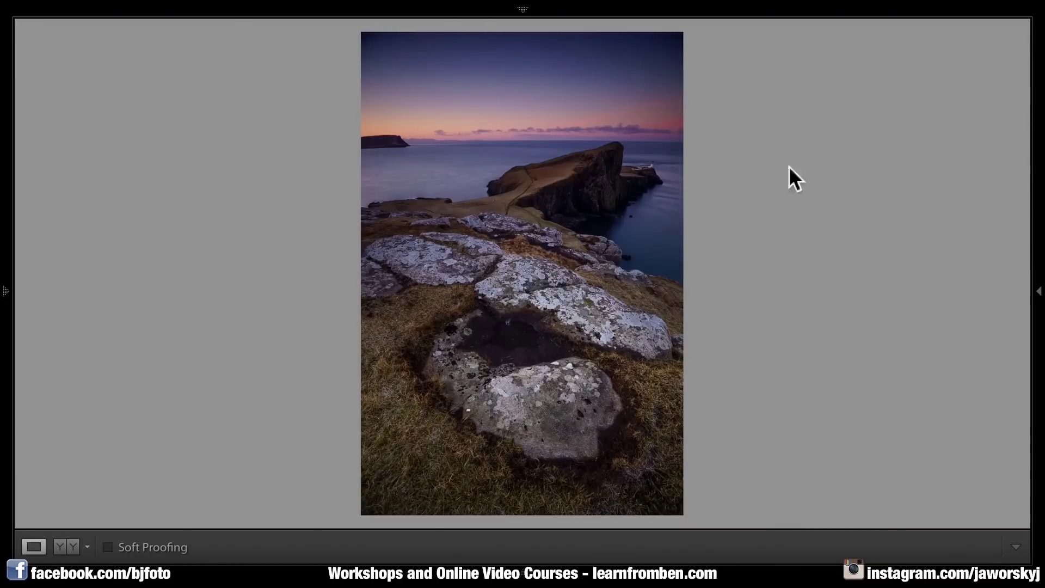
pyautogui.click(1040, 297)
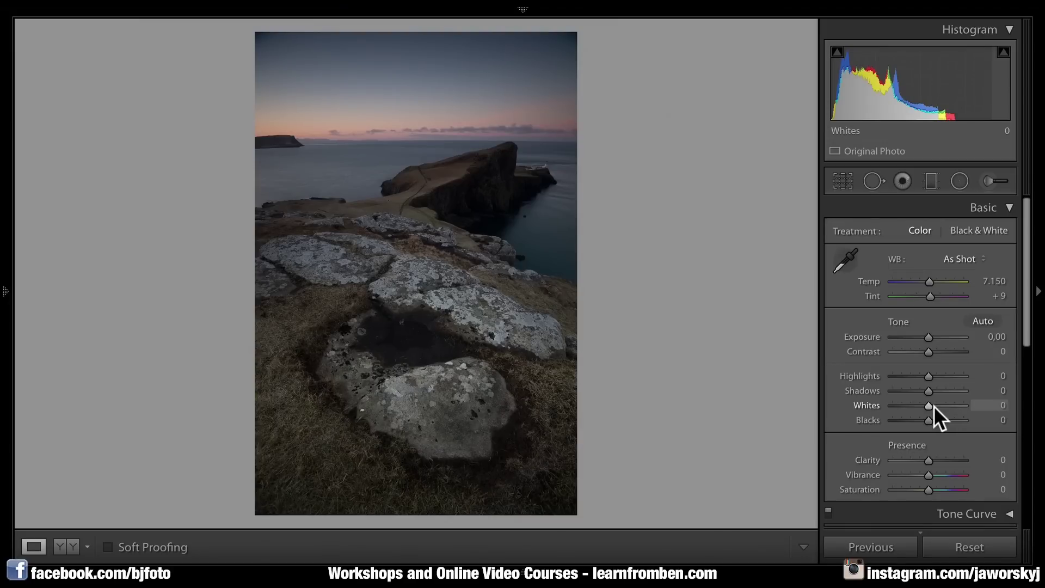
# Step: Set Whites to +16 while previewing clipped highlights
pyautogui.moveTo(938, 406)
pyautogui.mouseDown()
pyautogui.moveTo(946, 403)
pyautogui.moveTo(904, 405)
pyautogui.moveTo(952, 403)
pyautogui.mouseUp()
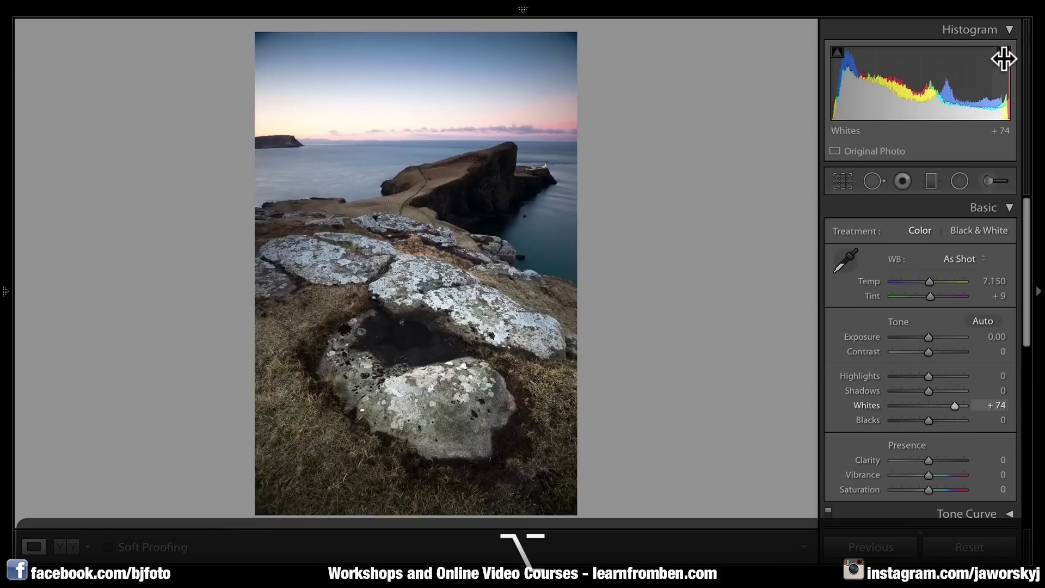
pyautogui.moveTo(1004, 55)
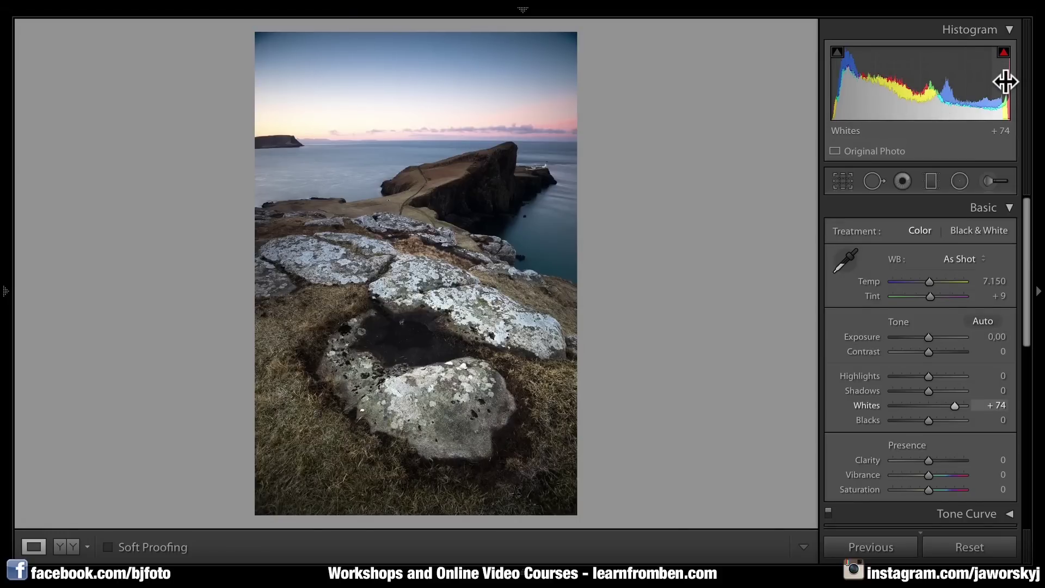
pyautogui.moveTo(956, 403); pyautogui.dragTo(960, 403)
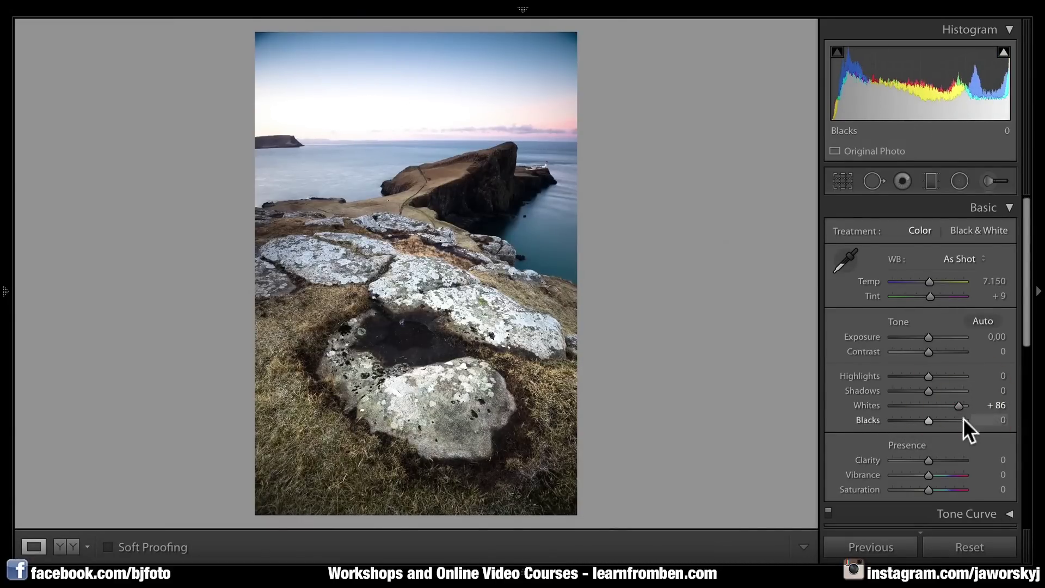
pyautogui.moveTo(950, 404); pyautogui.dragTo(933, 403)
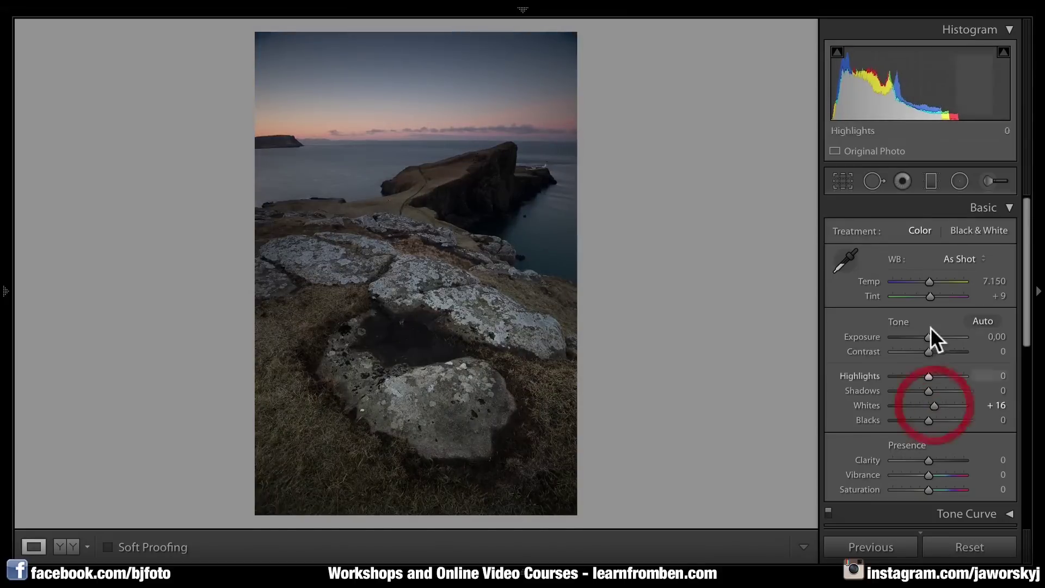
# Step: Raise Exposure with the Alt clipping preview, then move further down the Basic panel
pyautogui.press('alt')
pyautogui.moveTo(930, 333)
pyautogui.mouseDown()
pyautogui.moveTo(961, 332)
pyautogui.moveTo(917, 338)
pyautogui.moveTo(932, 338)
pyautogui.mouseUp()
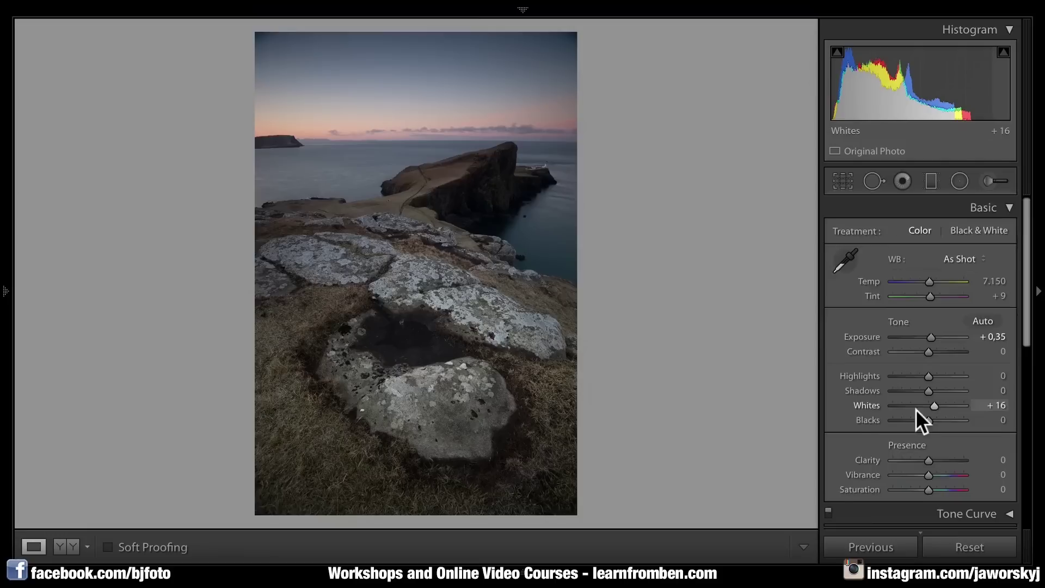
pyautogui.scroll(-2, 915, 409)
pyautogui.scroll(-3, 916, 410)
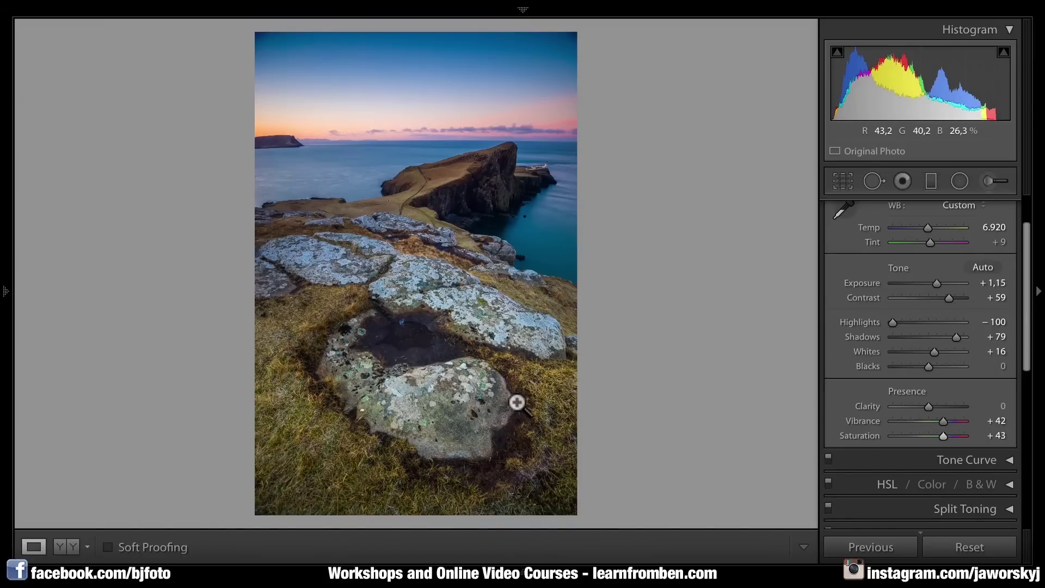
pyautogui.press('y')
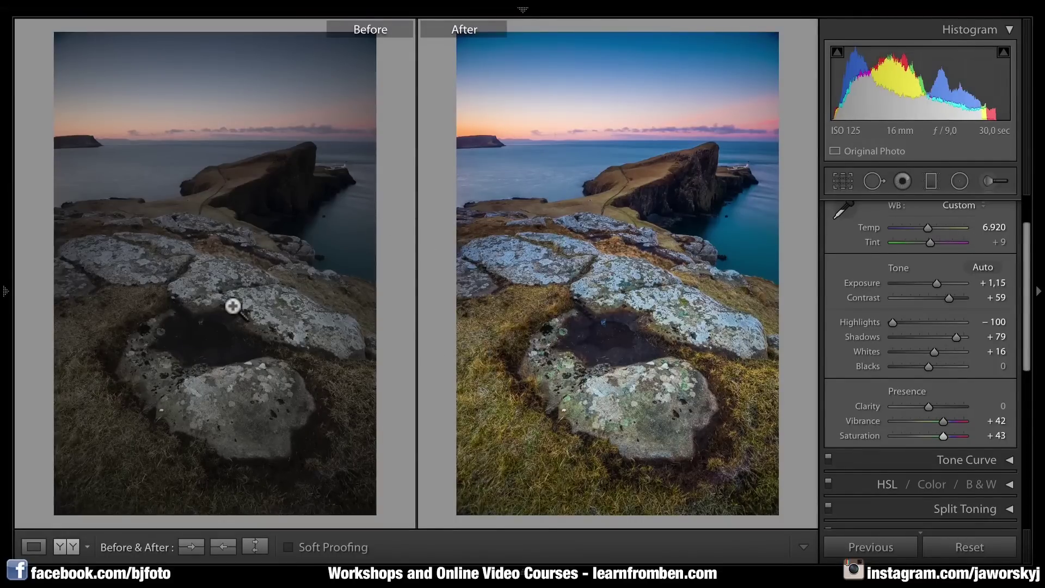
pyautogui.press('shift')
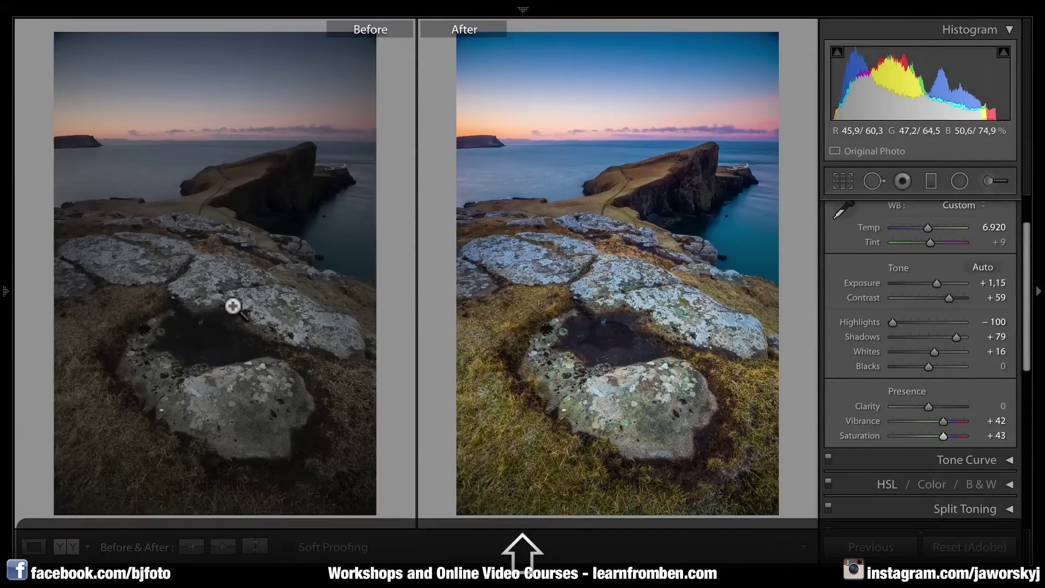
pyautogui.hotkey('shift', 'y')
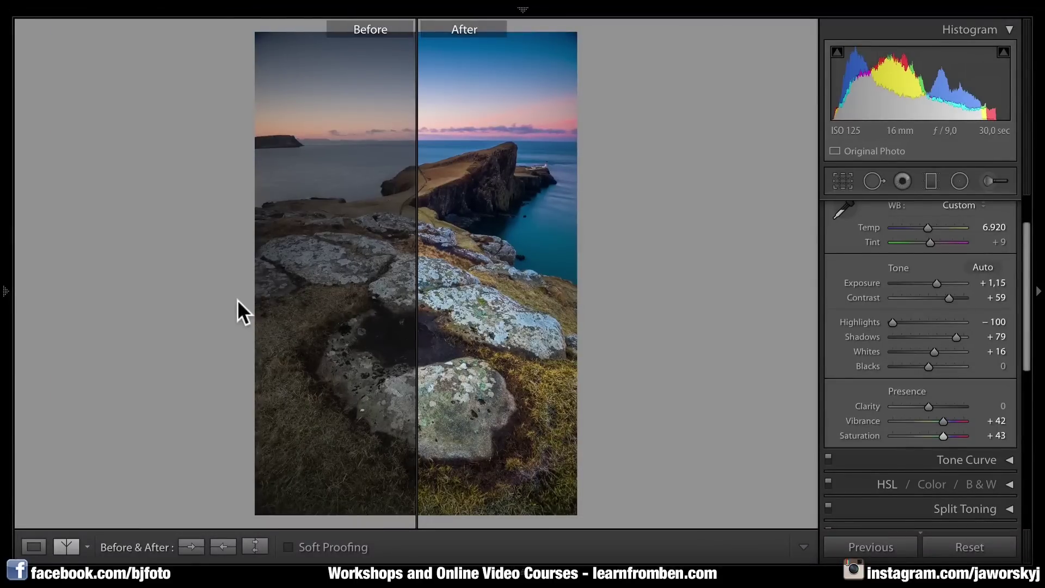
pyautogui.press('alt')
pyautogui.hotkey('alt', 'y')
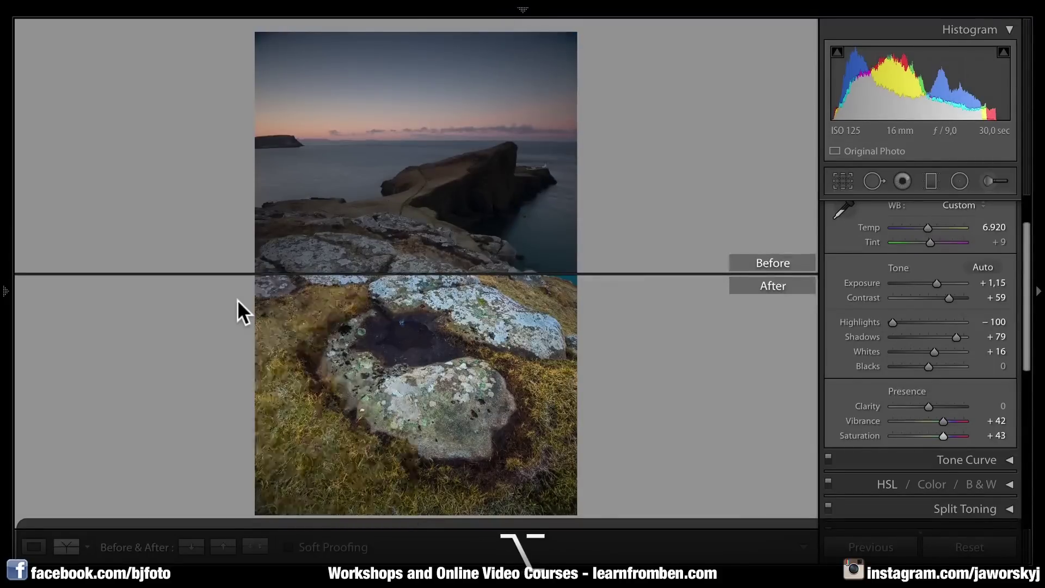
pyautogui.press('y')
pyautogui.press('y')
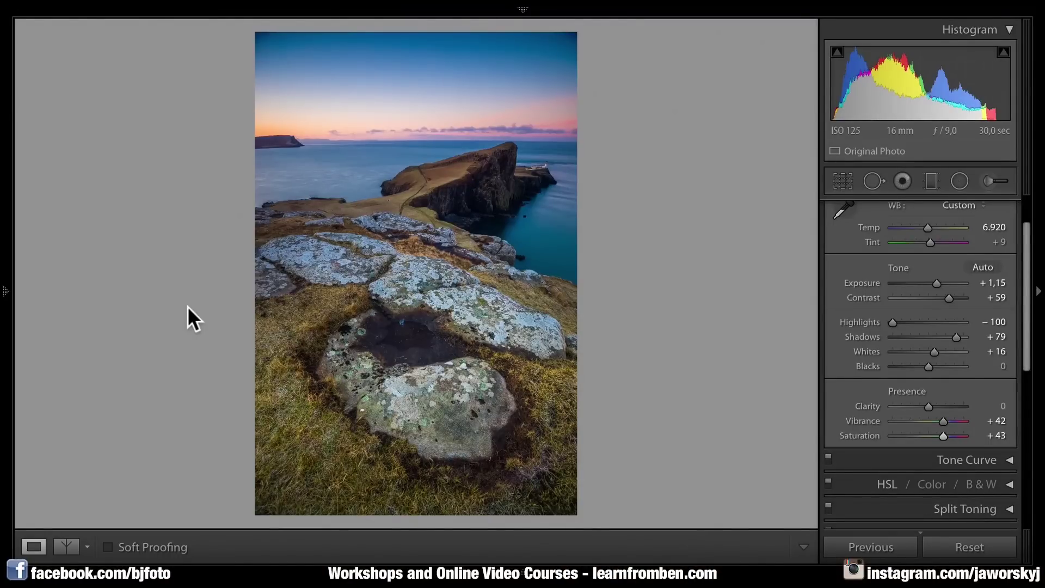
# Step: Try White and then Black as the background colour around the photo
pyautogui.click(187, 306)
pyautogui.click(114, 240)
pyautogui.rightClick(114, 243)
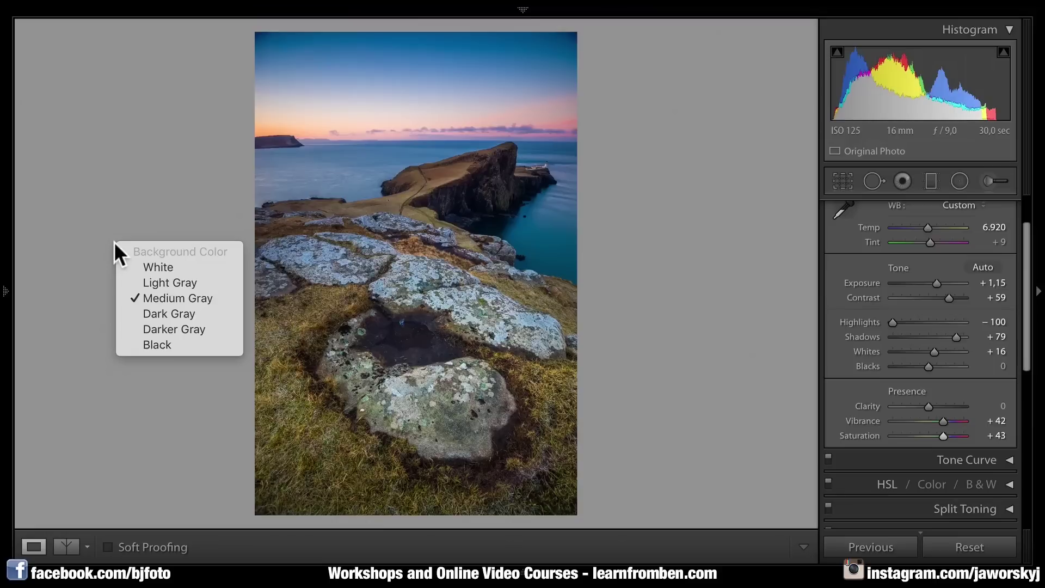
pyautogui.click(142, 264)
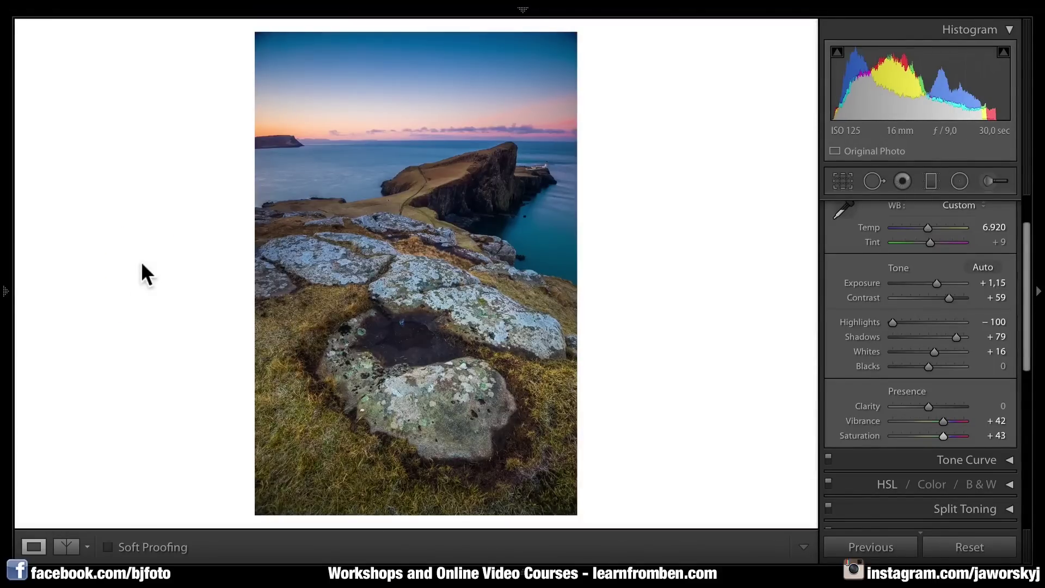
pyautogui.rightClick(142, 261)
pyautogui.click(178, 363)
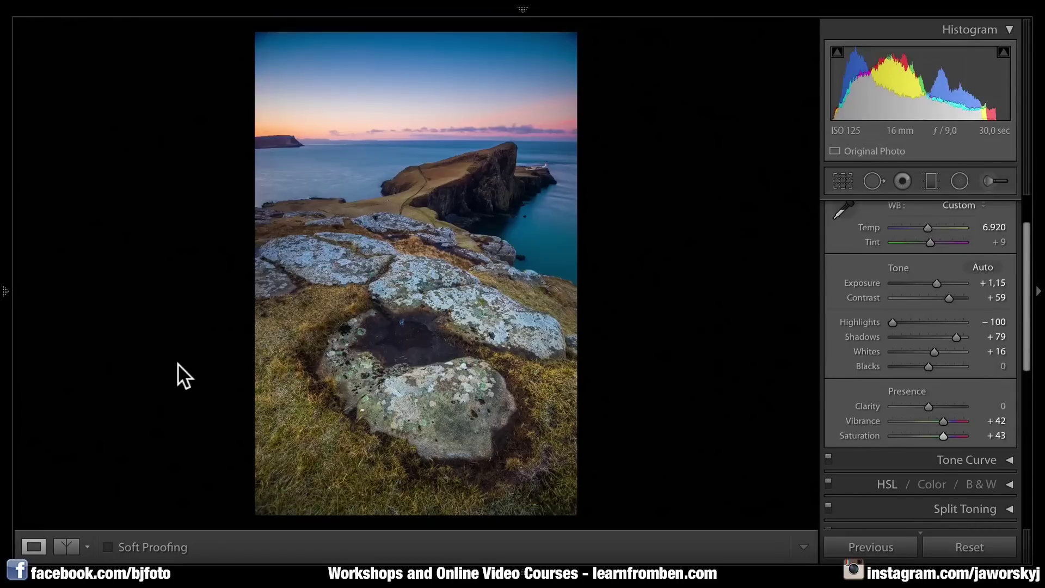
# Step: Set the photo surround to Medium Gray and preview the photo full-screen
pyautogui.rightClick(162, 254)
pyautogui.click(210, 315)
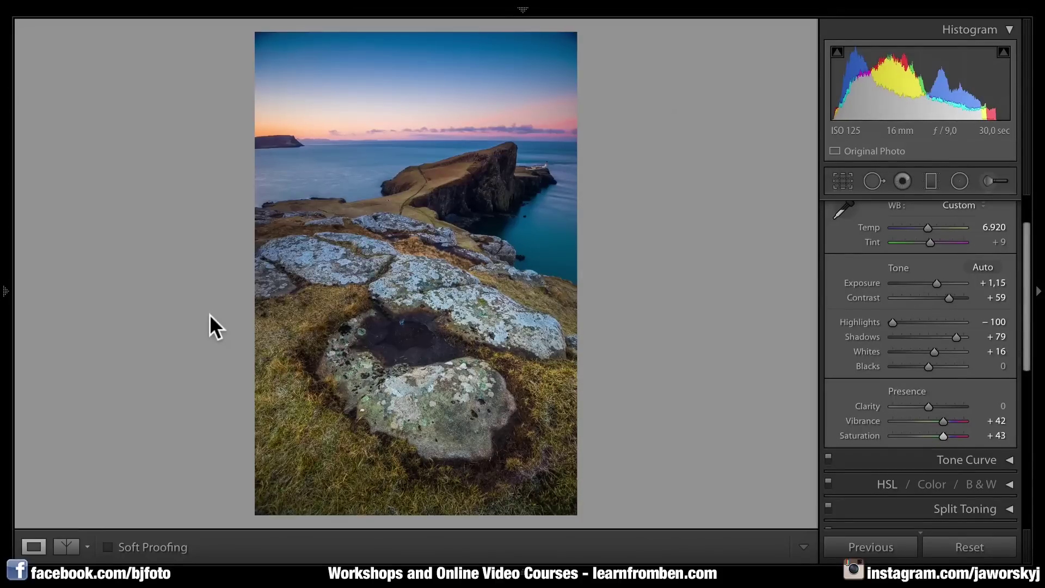
pyautogui.hotkey('ctrl', 'Return')
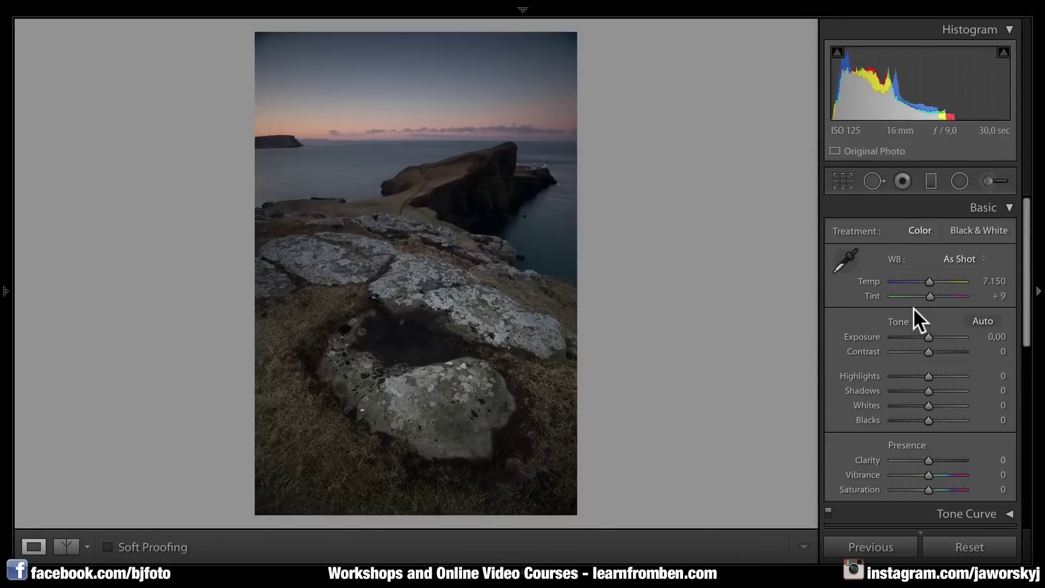
# Step: In Camera Calibration, try the Camera Landscape, Camera Portrait and Camera Standard profiles
pyautogui.scroll(-15, 942, 405)
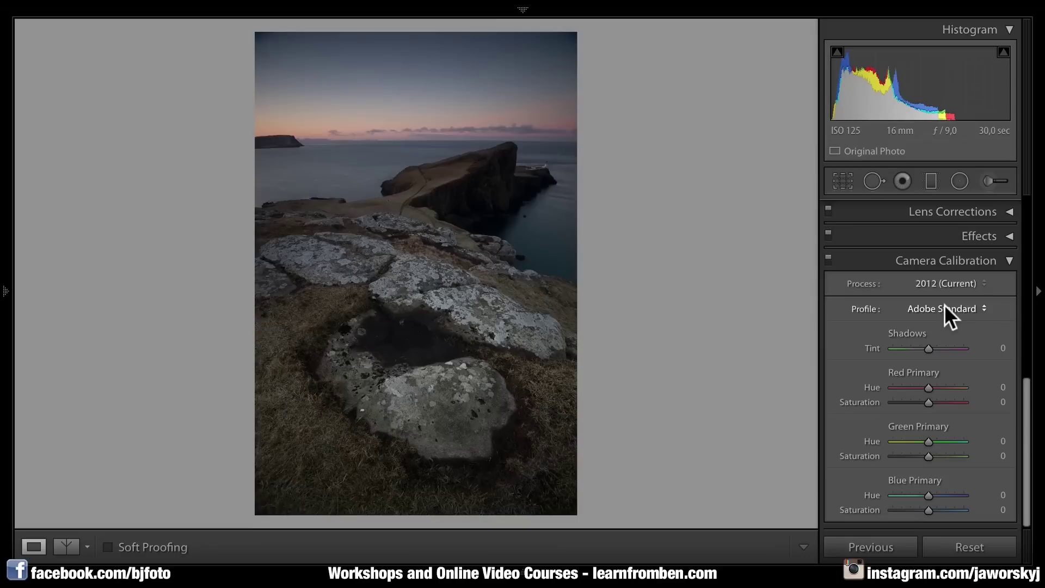
pyautogui.click(948, 310)
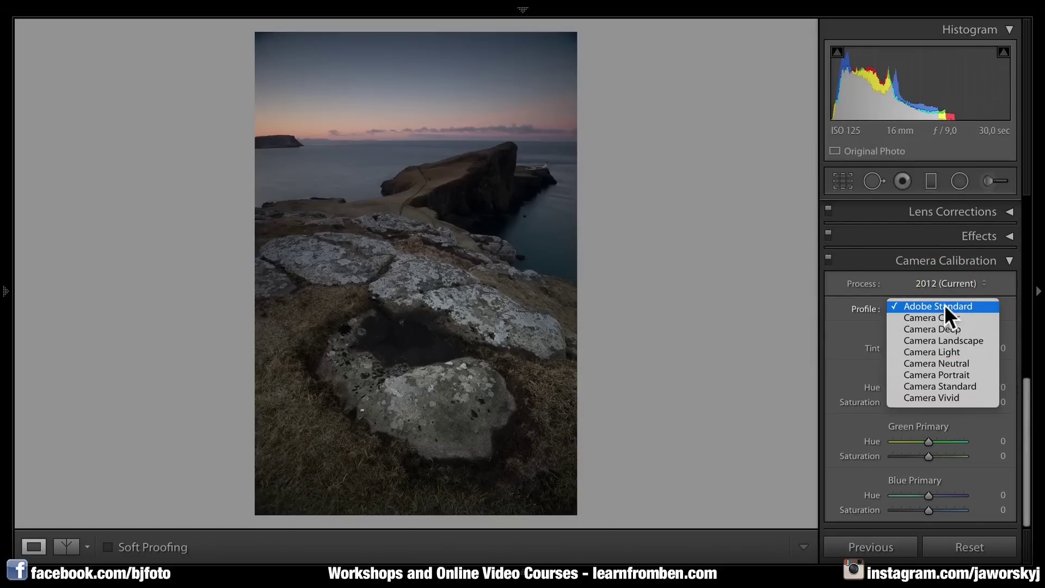
pyautogui.click(938, 341)
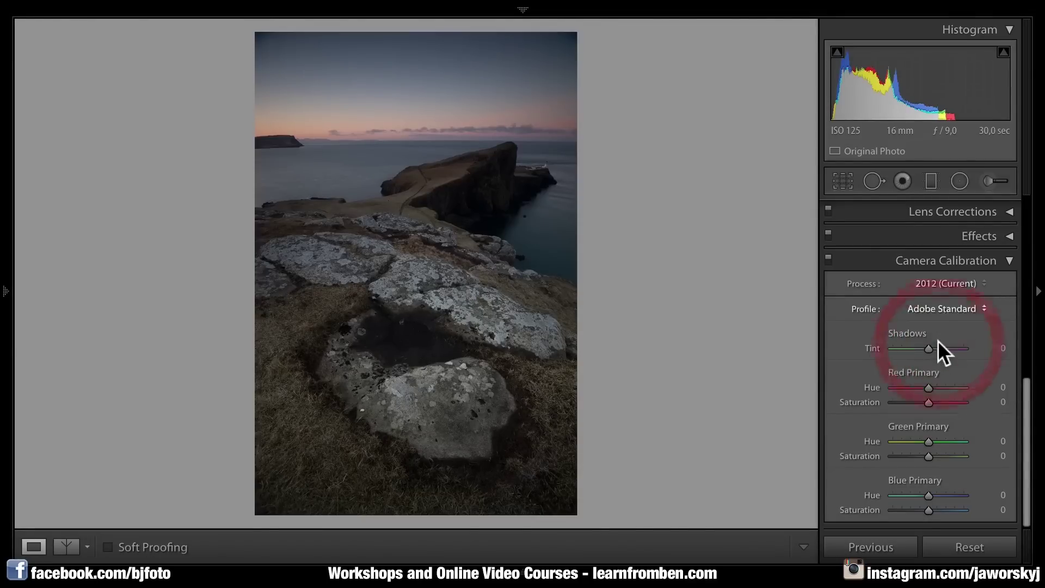
pyautogui.click(943, 306)
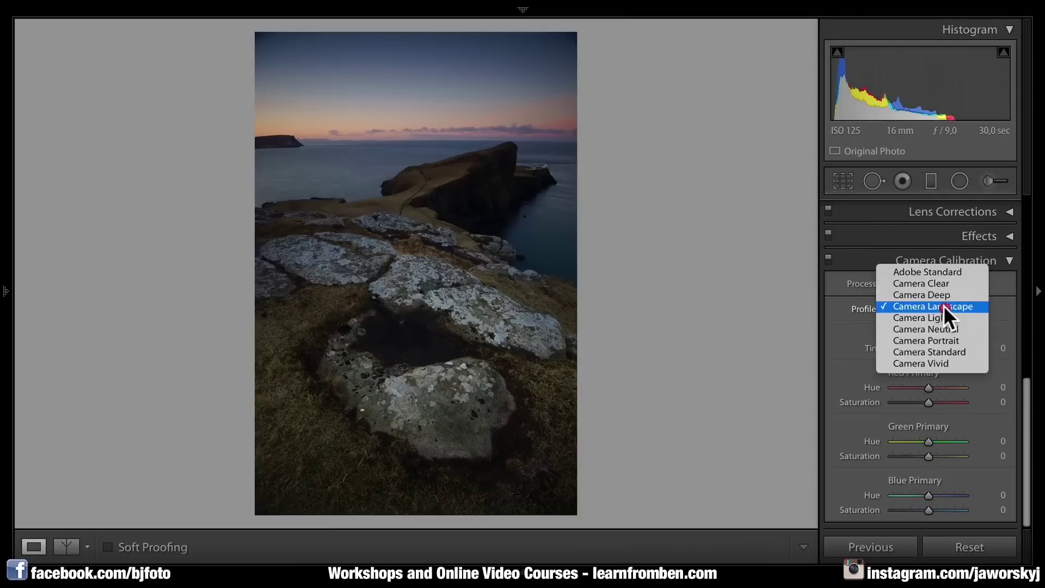
pyautogui.click(939, 338)
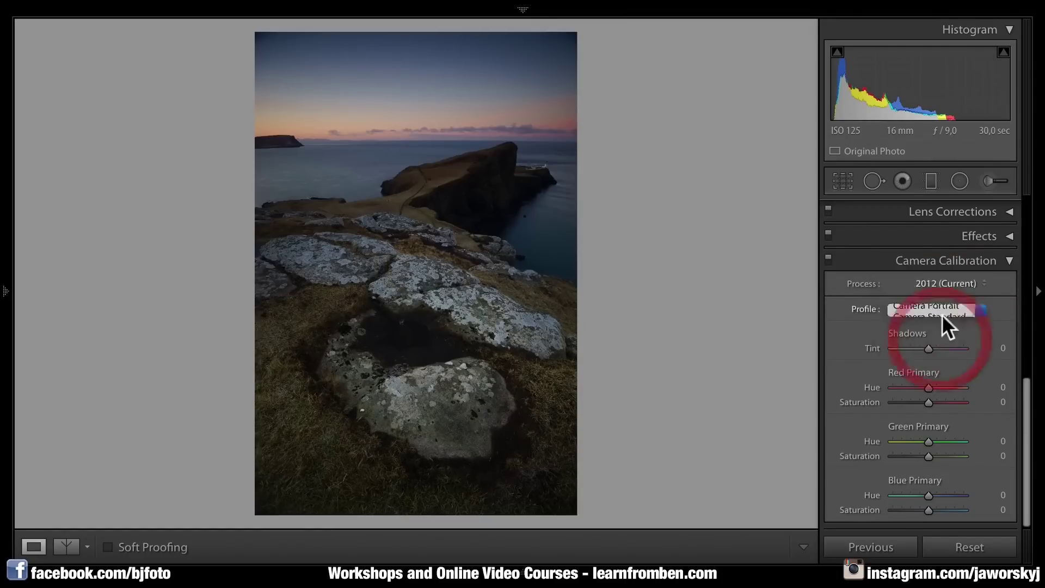
pyautogui.click(947, 303)
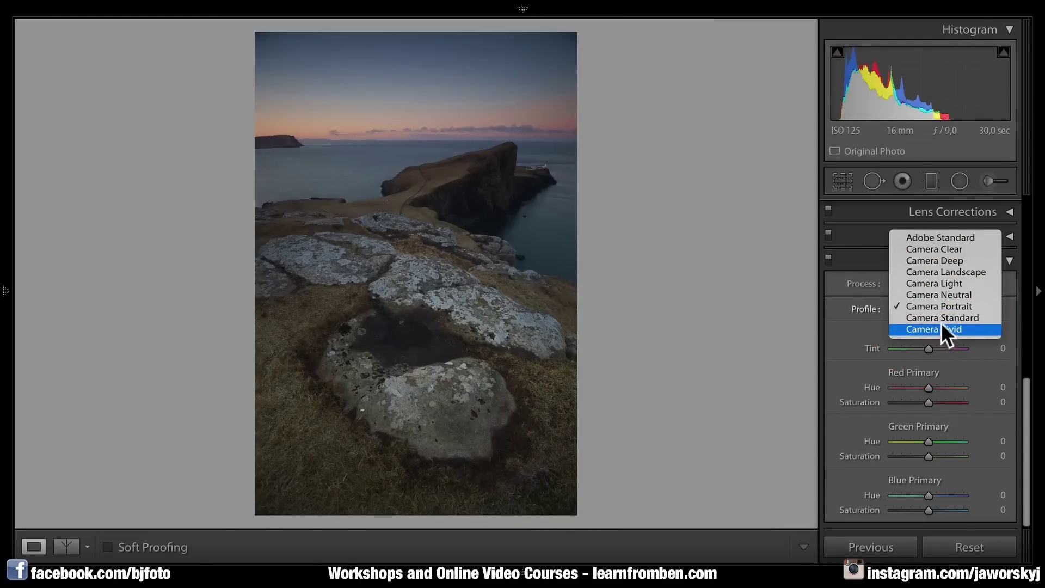
pyautogui.click(943, 319)
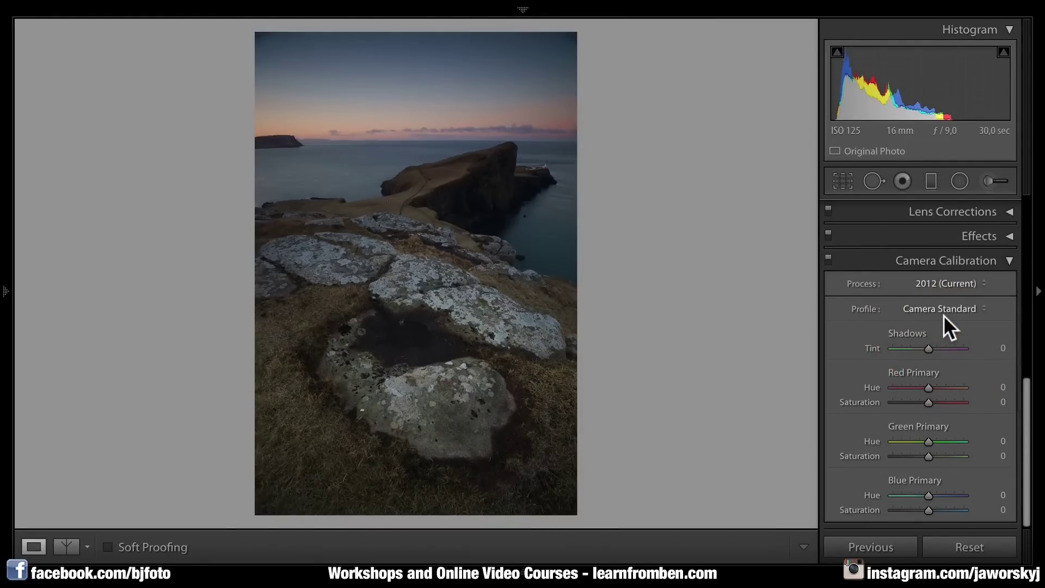
# Step: Compare Adobe Standard once more, then settle on the Camera Standard profile
pyautogui.click(943, 311)
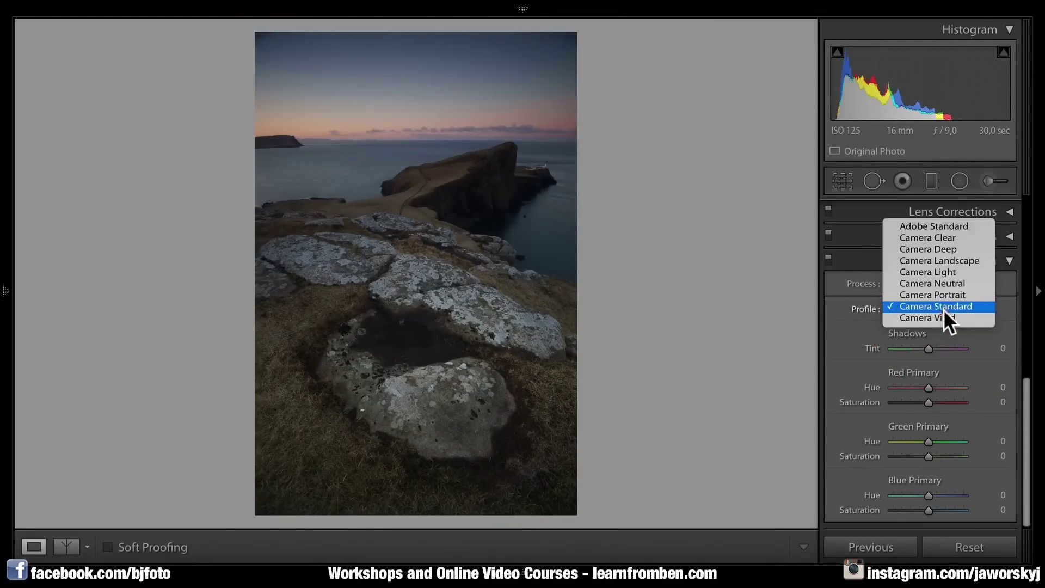
pyautogui.click(943, 225)
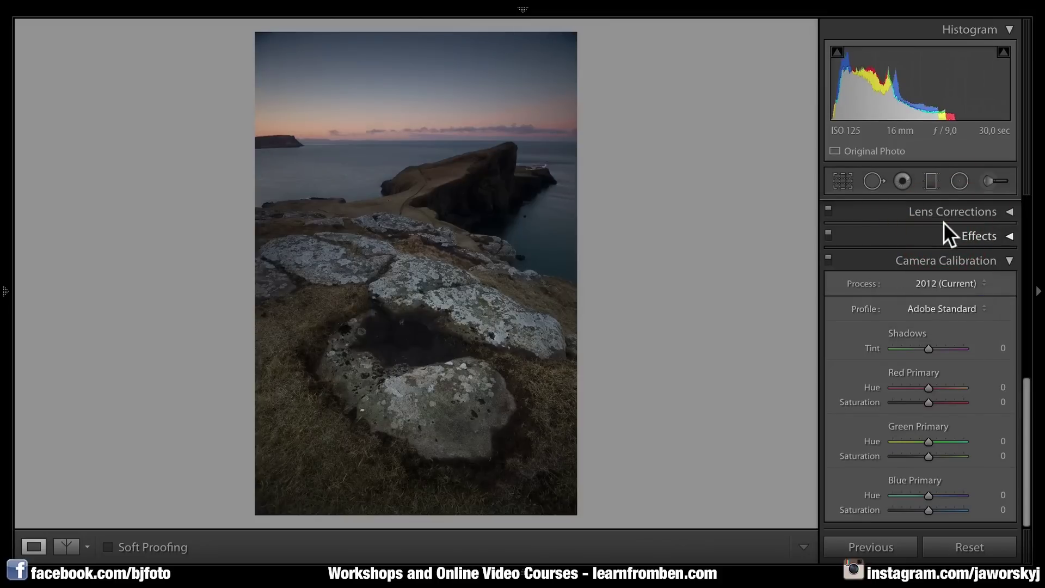
pyautogui.click(934, 305)
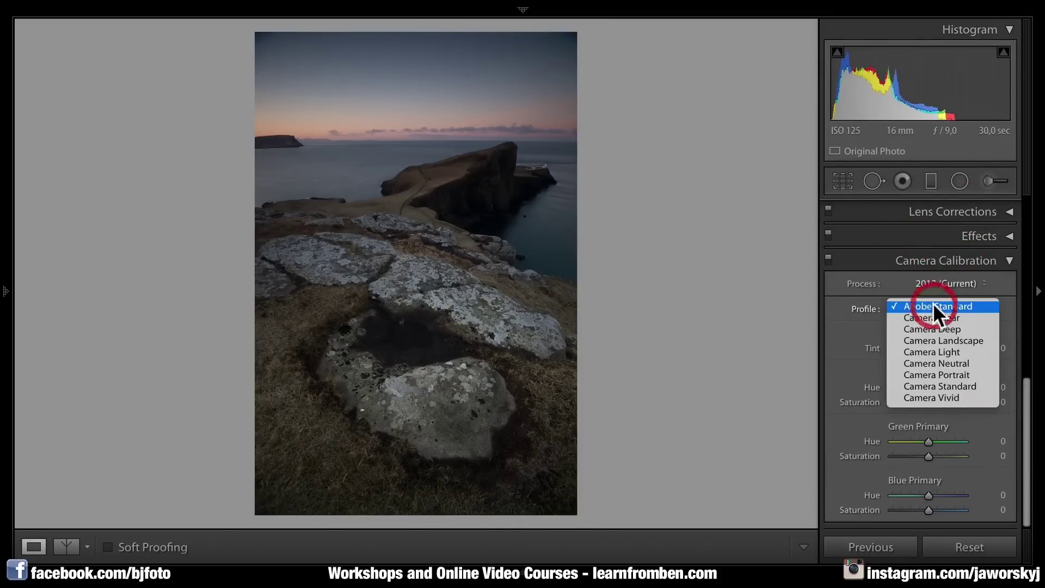
pyautogui.click(943, 385)
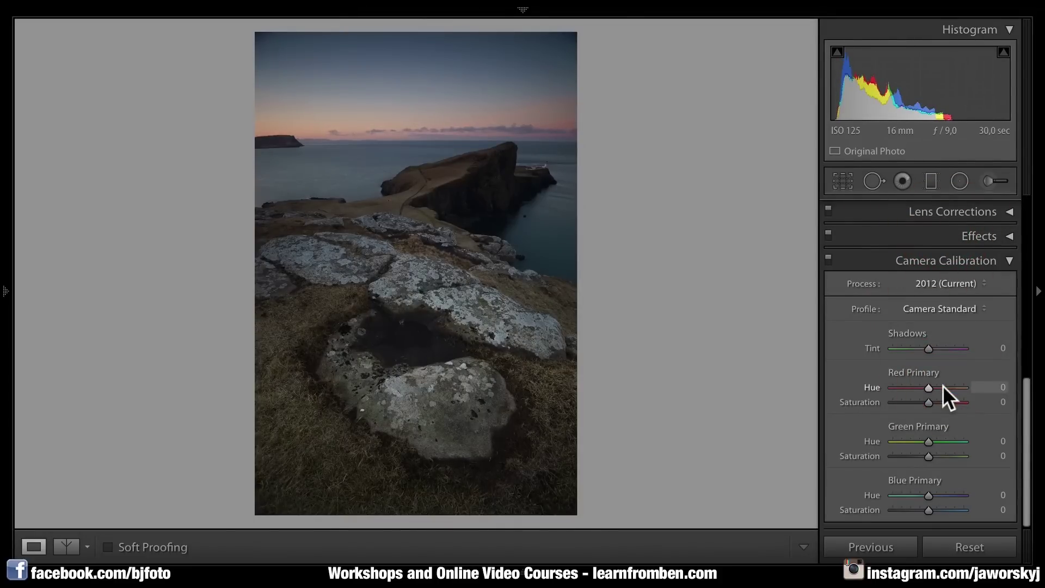
pyautogui.click(960, 316)
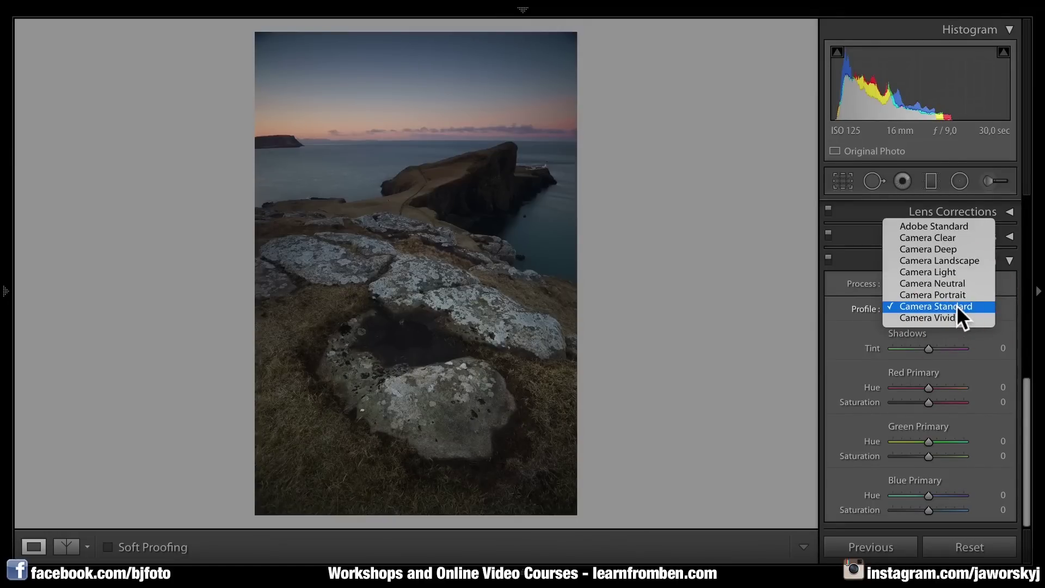
pyautogui.click(939, 306)
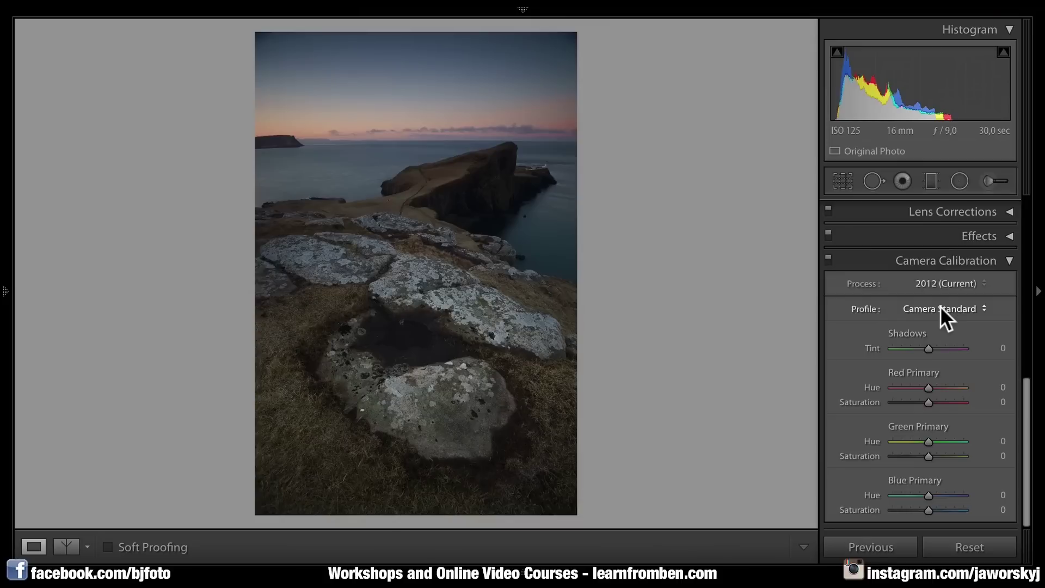